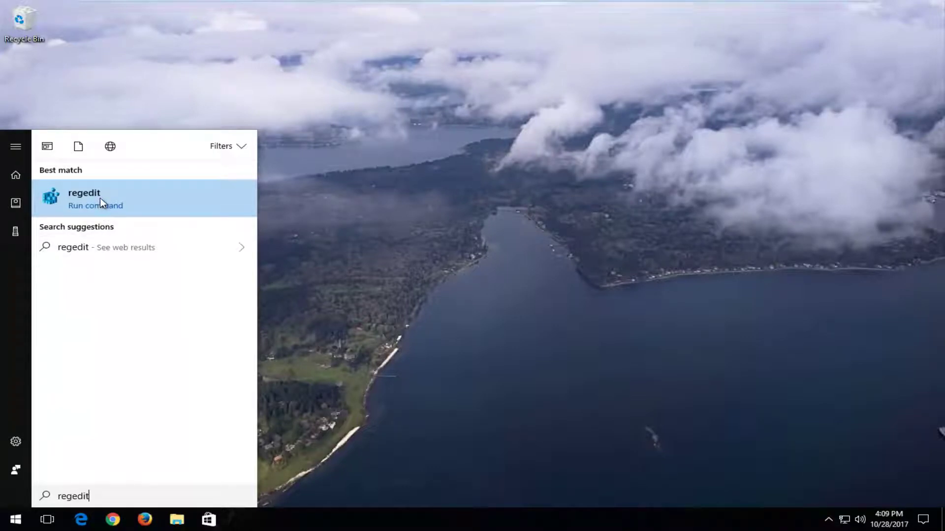
- Run regedit as administrator and allow Registry Editor to make changes to the device
{"action": "right_click", "coordinate": [99, 197]}
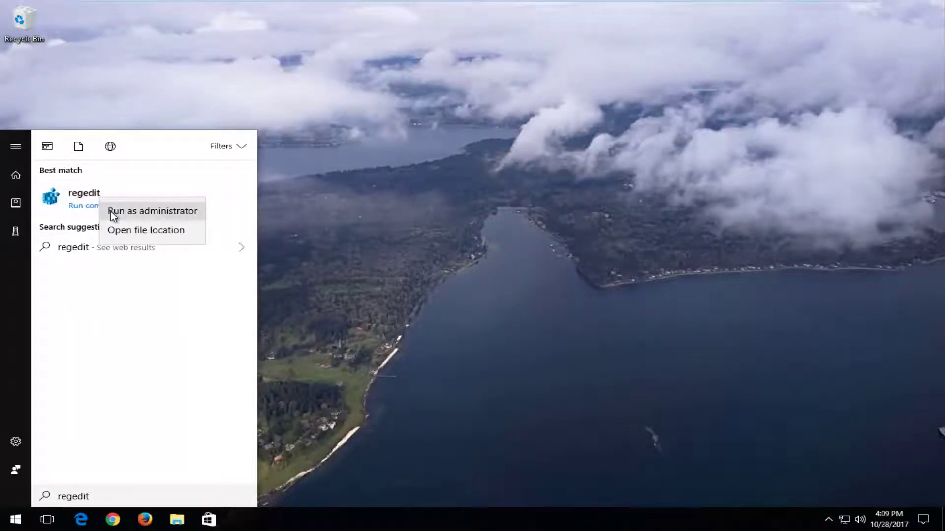
{"action": "left_click", "coordinate": [114, 212]}
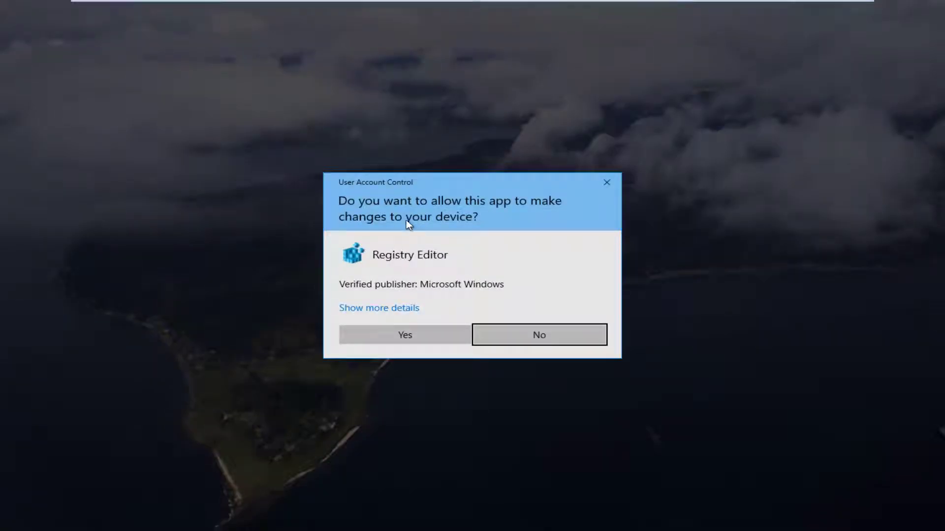
{"action": "left_click", "coordinate": [391, 338]}
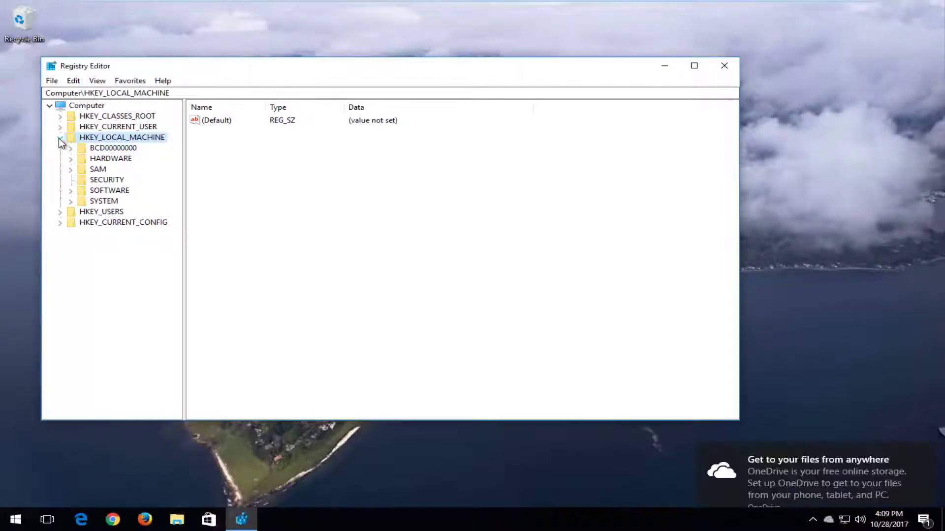
- Export the HKEY_LOCAL_MACHINE branch to the Desktop as a registration file named 11.5.17
{"action": "left_click", "coordinate": [61, 138]}
{"action": "left_click_drag", "start_coordinate": [151, 70], "coordinate": [228, 62]}
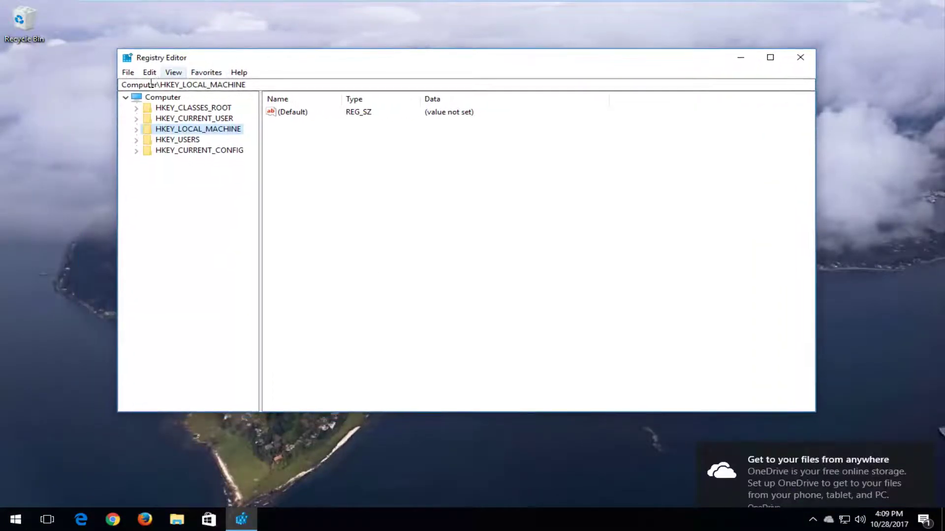
{"action": "left_click", "coordinate": [128, 74]}
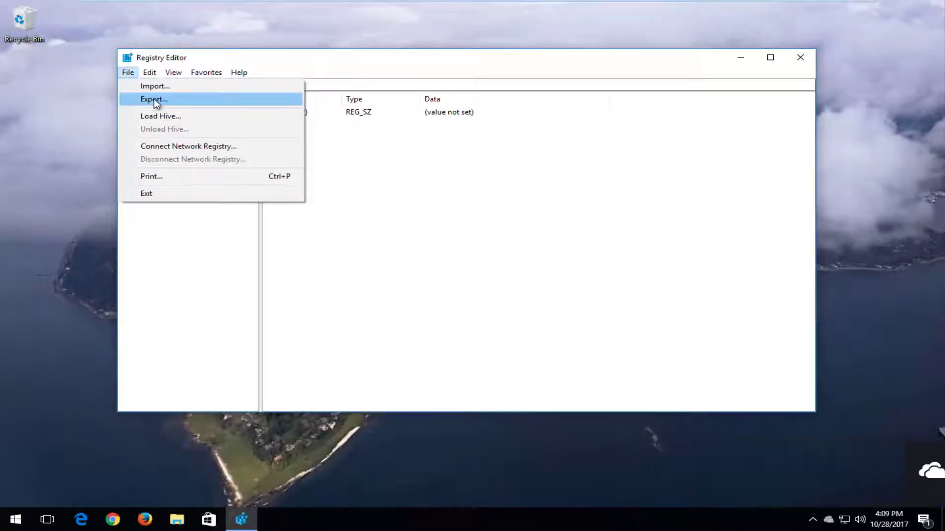
{"action": "left_click", "coordinate": [153, 100]}
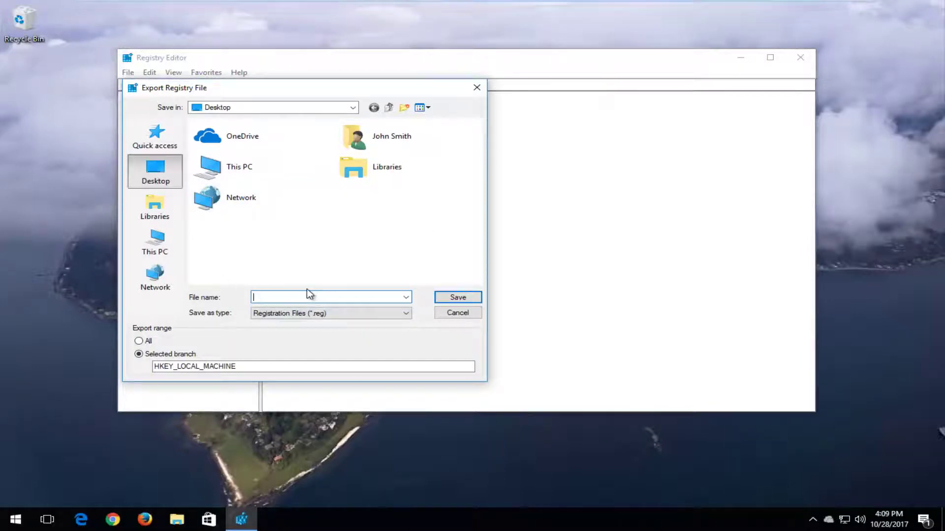
{"action": "type", "text": "11.5.17"}
{"action": "left_click", "coordinate": [450, 297]}
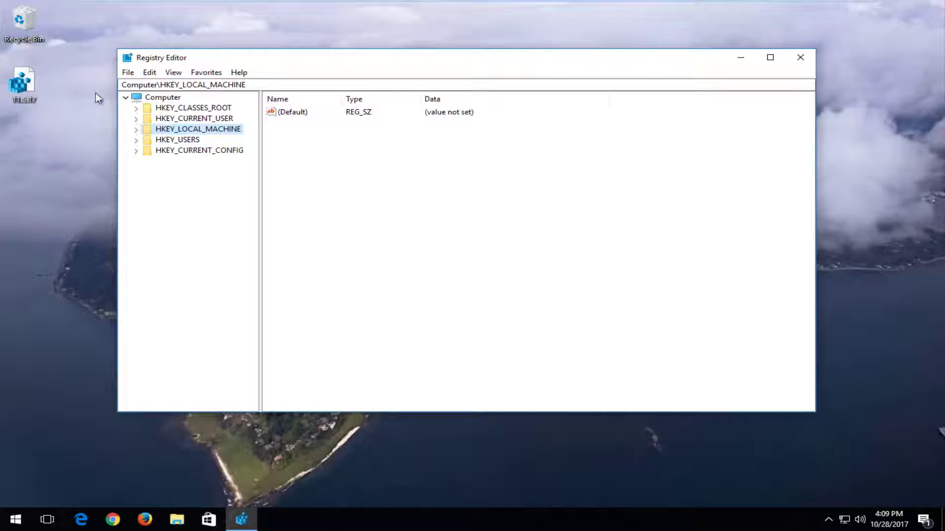
- Close Registry Editor
{"action": "left_click", "coordinate": [27, 80]}
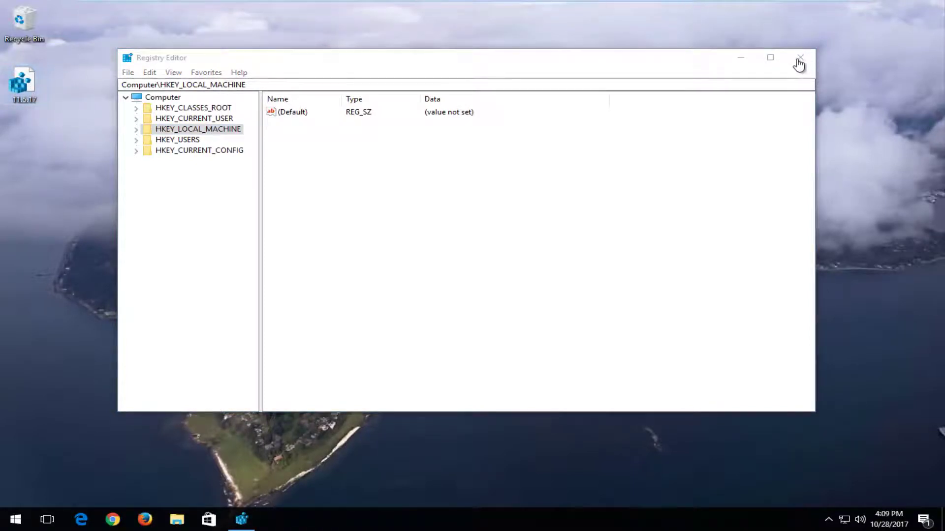
{"action": "left_click", "coordinate": [592, 69]}
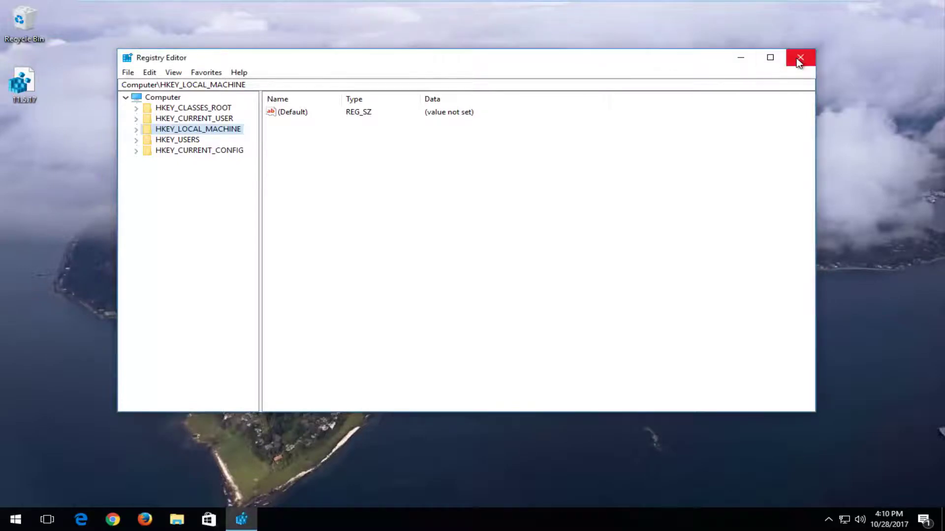
{"action": "left_click", "coordinate": [799, 58]}
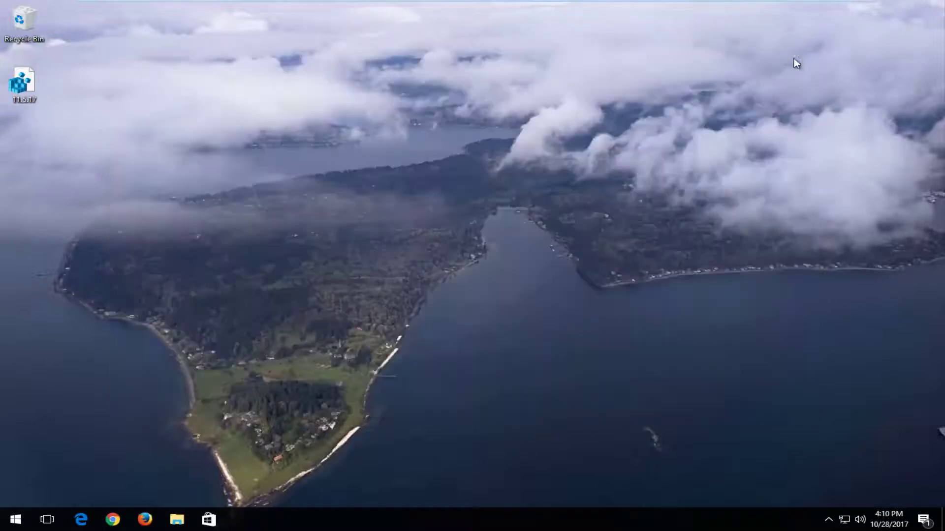
- Switch to Chrome in a maximized window and go to google.com
{"action": "left_click", "coordinate": [113, 521]}
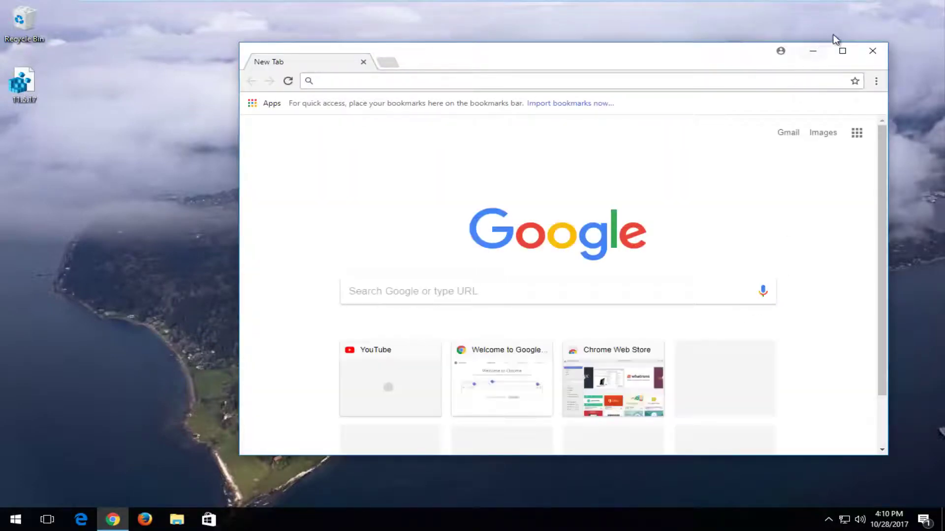
{"action": "left_click", "coordinate": [842, 50]}
{"action": "type", "text": "google.com"}
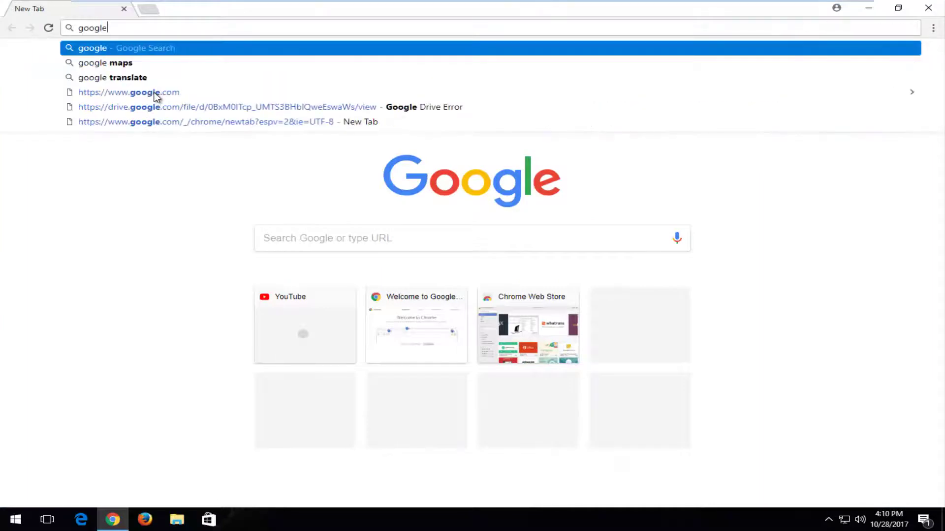
{"action": "key", "text": "Return"}
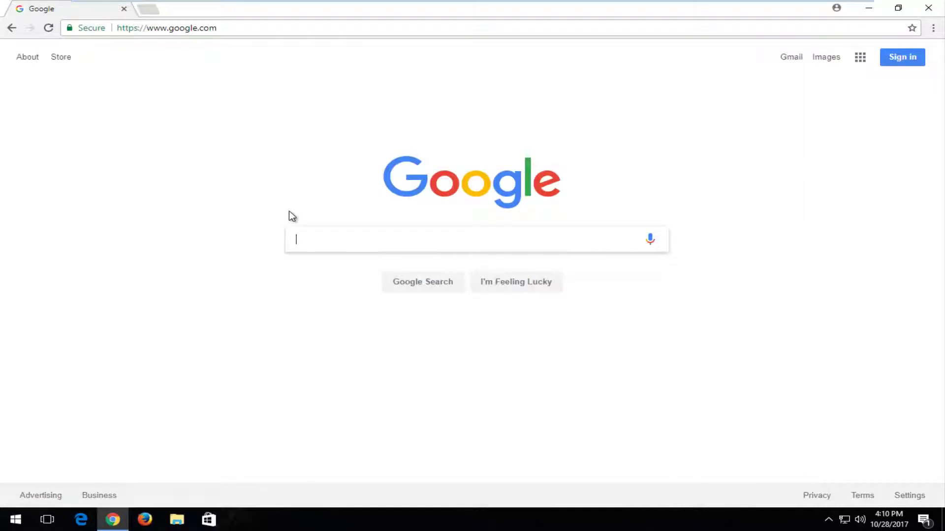
- Search Google for "regsofts registry repair" and open the RegSofts page for Free Window Registry Repair
{"action": "type", "text": "regsofts"}
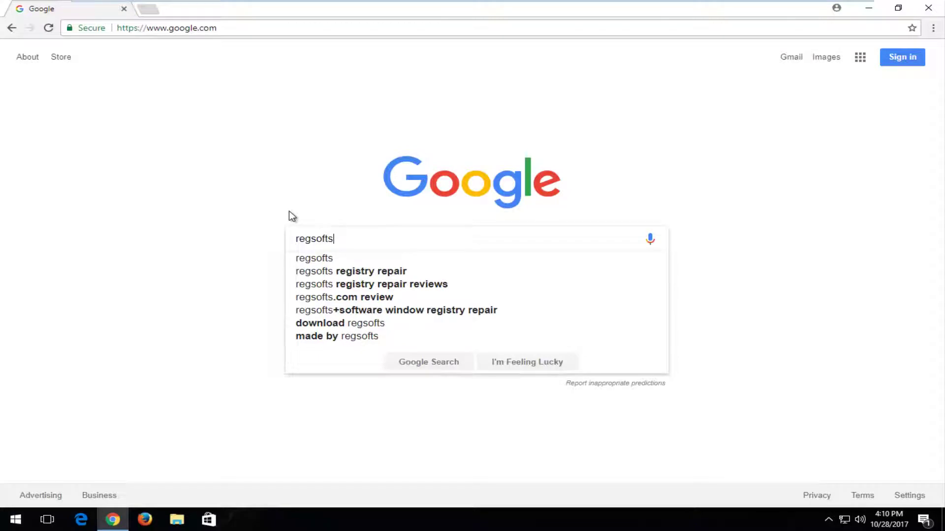
{"action": "type", "text": " regist"}
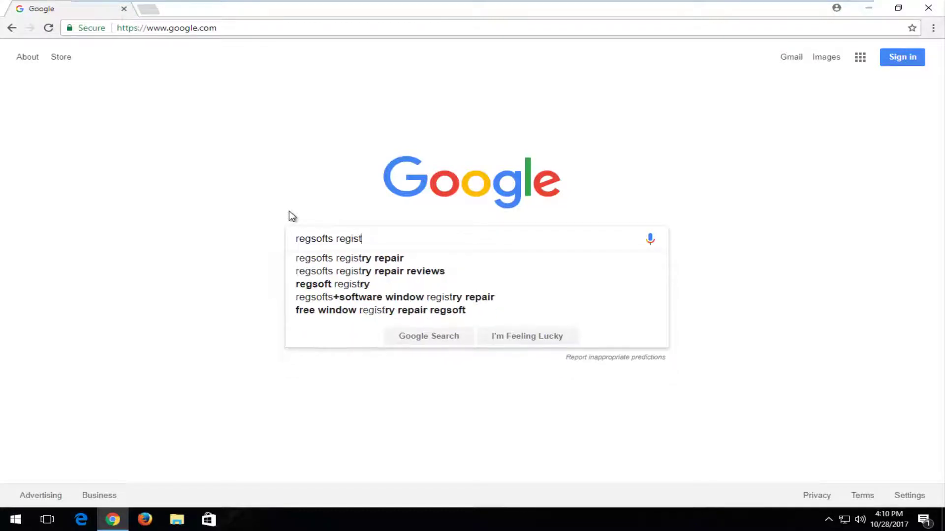
{"action": "type", "text": "ry repair"}
{"action": "key", "text": "Return"}
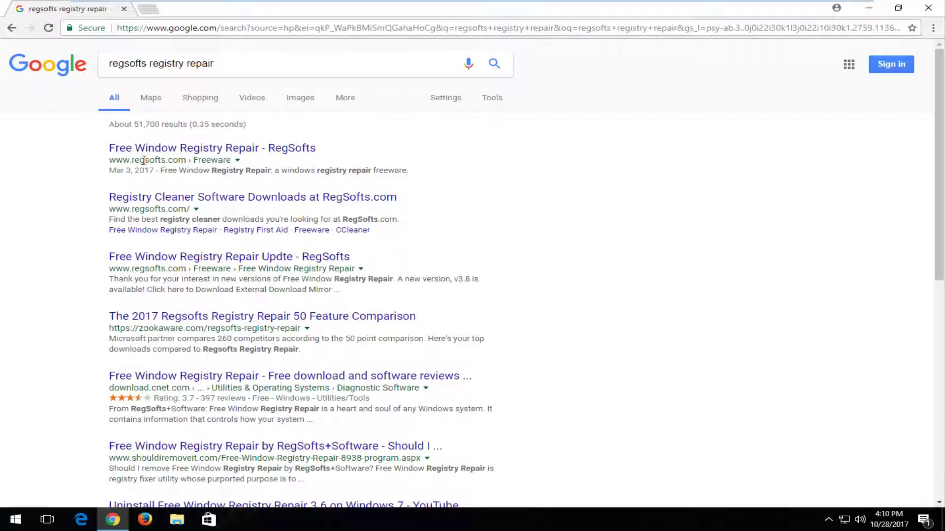
{"action": "left_click", "coordinate": [166, 150]}
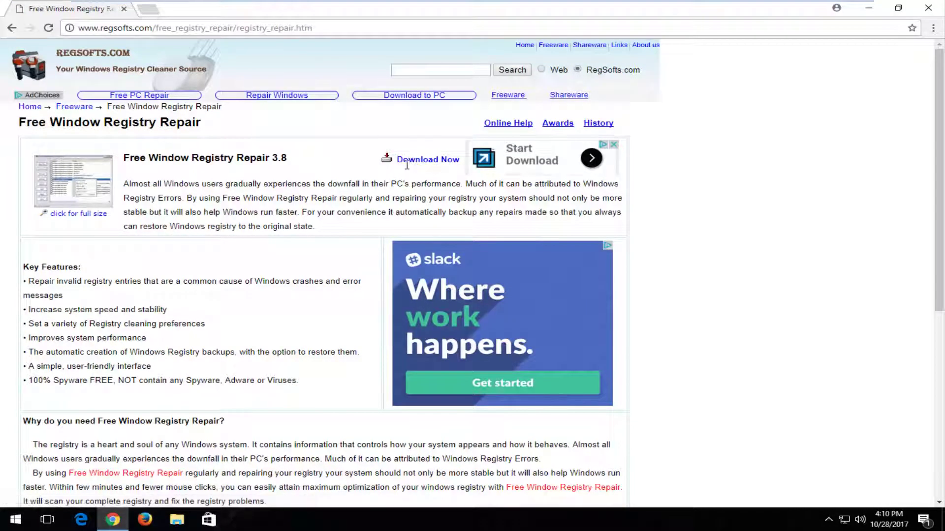
- Download the Free Window Registry Repair 3.8 installer from the RegSofts page
{"action": "scroll", "coordinate": [379, 319], "scroll_direction": "down", "scroll_amount": 6}
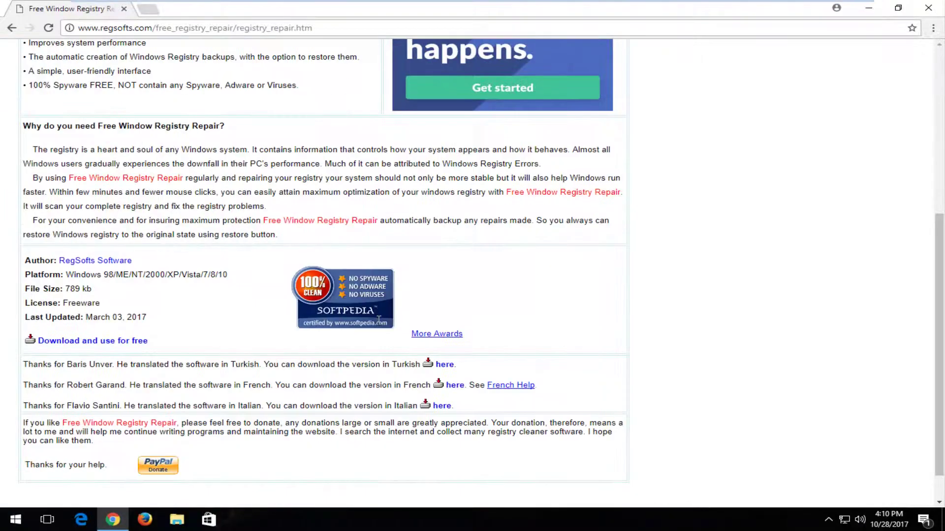
{"action": "scroll", "coordinate": [379, 325], "scroll_direction": "up", "scroll_amount": 6}
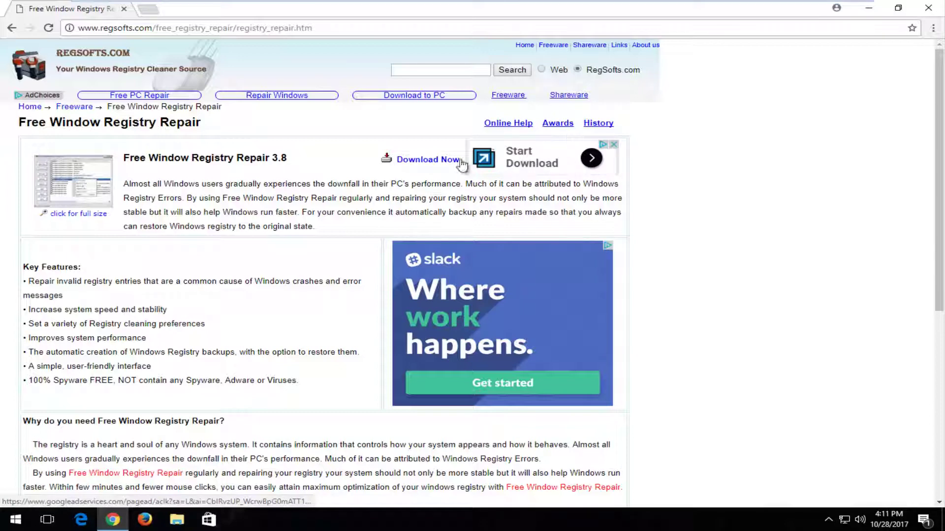
{"action": "left_click", "coordinate": [403, 164]}
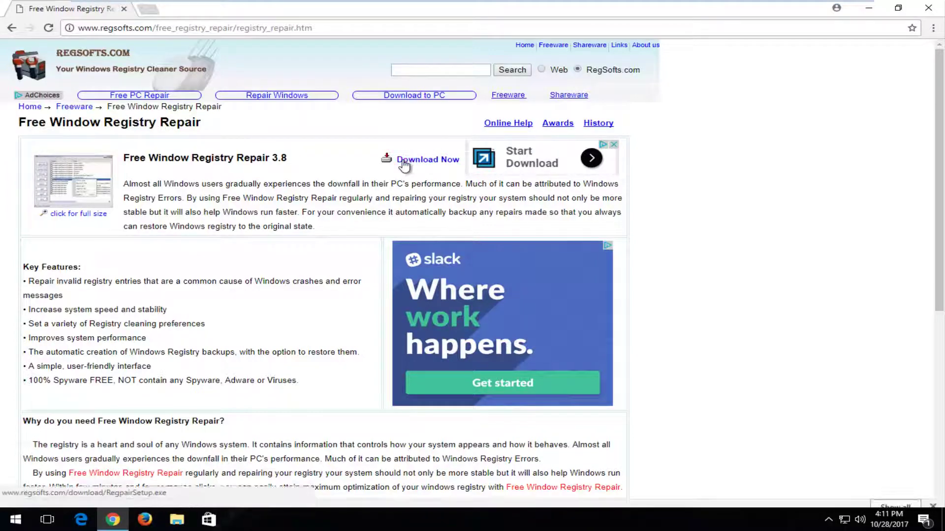
{"action": "scroll", "coordinate": [305, 237], "scroll_direction": "down", "scroll_amount": 7}
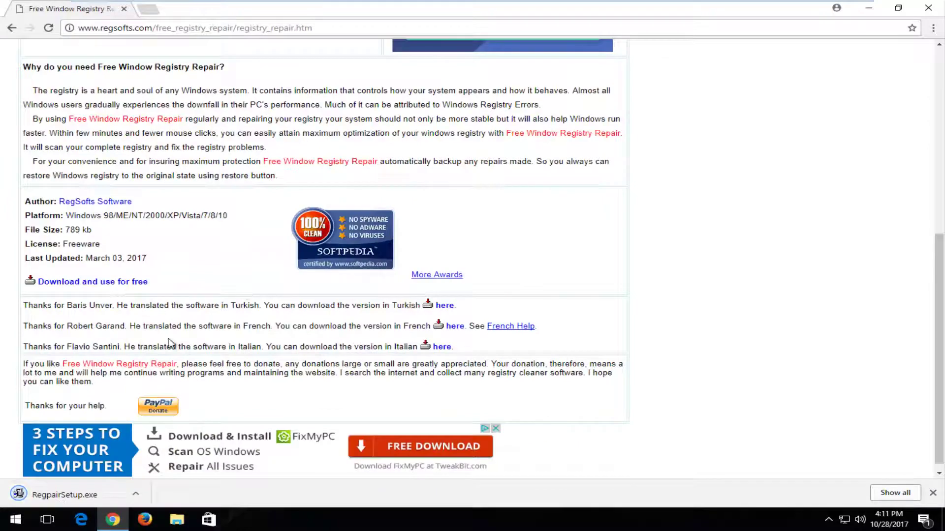
- Run the downloaded RegpairSetup.exe with permission to make changes and minimize the browser
{"action": "left_click", "coordinate": [69, 496]}
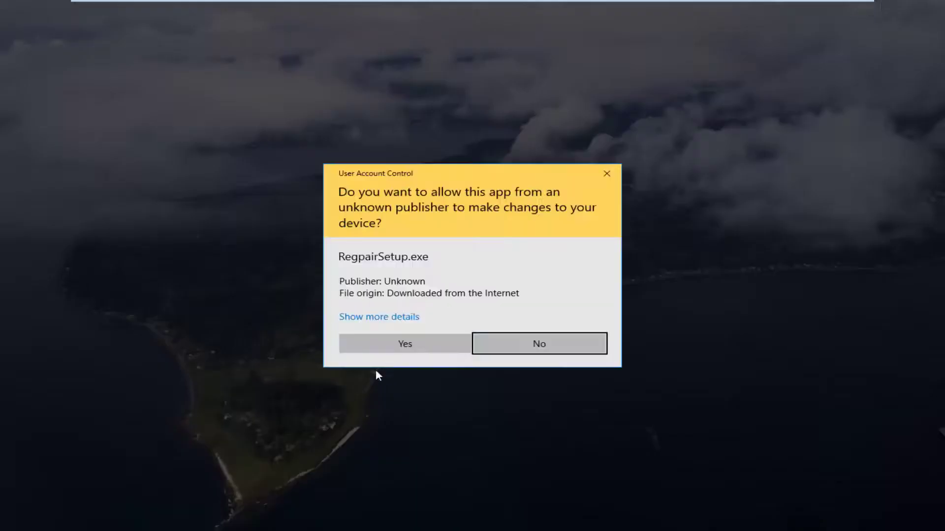
{"action": "left_click", "coordinate": [401, 345]}
{"action": "left_click", "coordinate": [867, 7]}
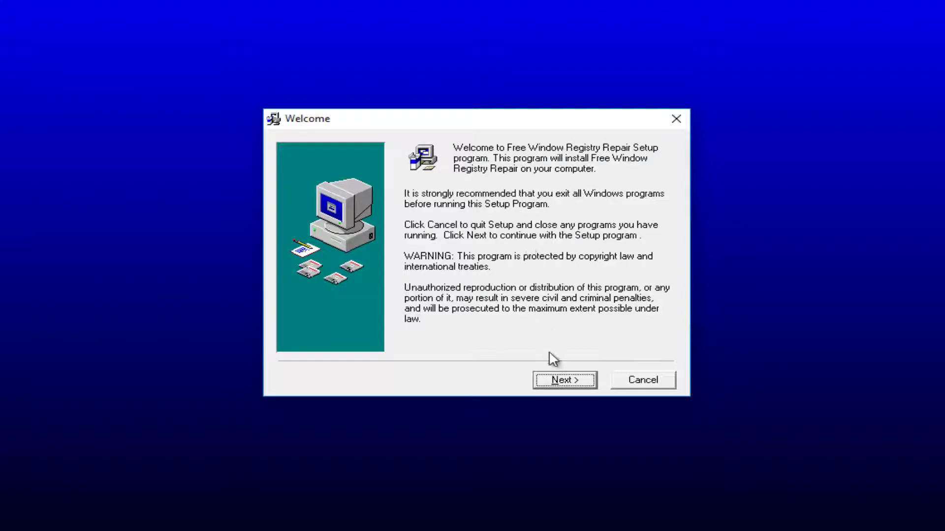
- Install Free Window Registry Repair with the default folder and program group, and launch it on finishing
{"action": "left_click", "coordinate": [555, 387]}
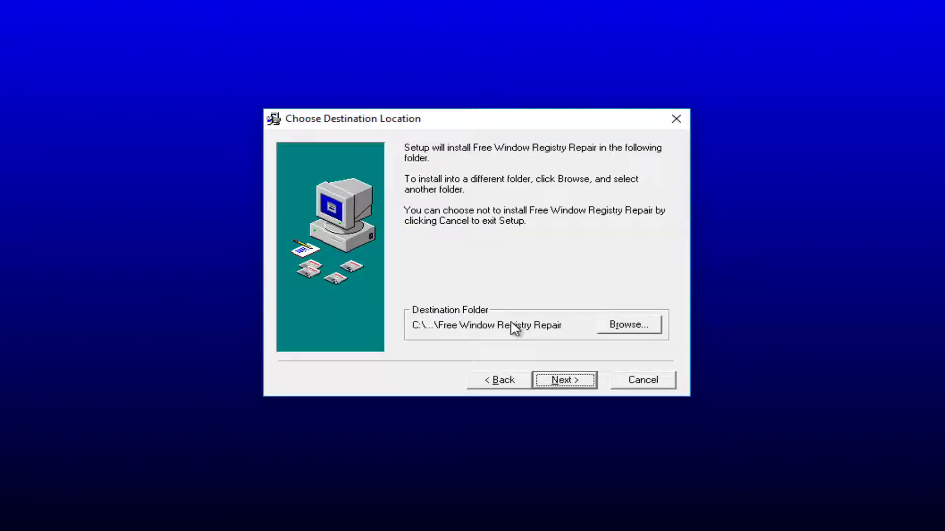
{"action": "left_click", "coordinate": [556, 380]}
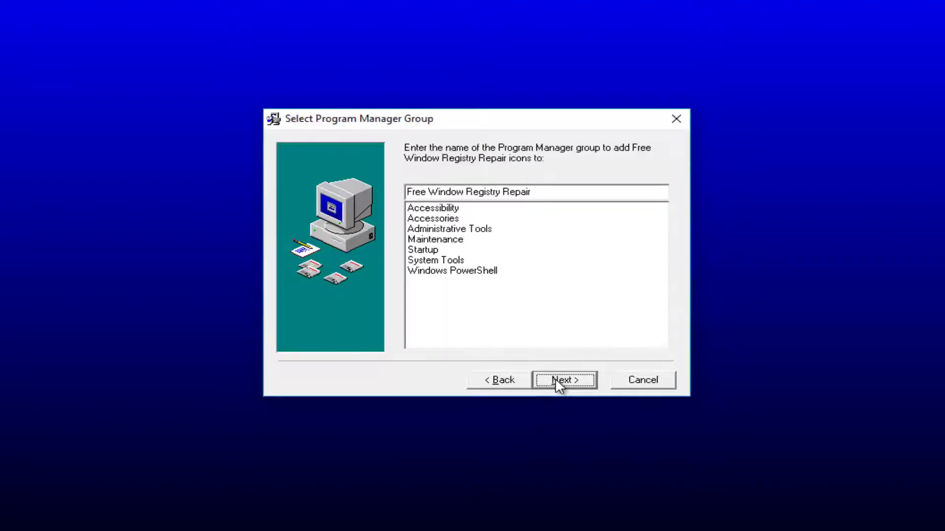
{"action": "left_click", "coordinate": [556, 382]}
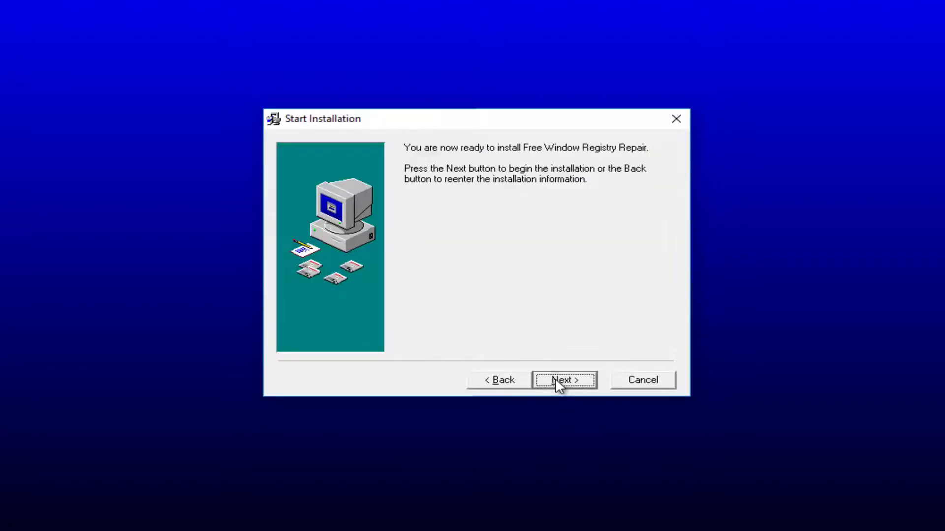
{"action": "left_click", "coordinate": [556, 382]}
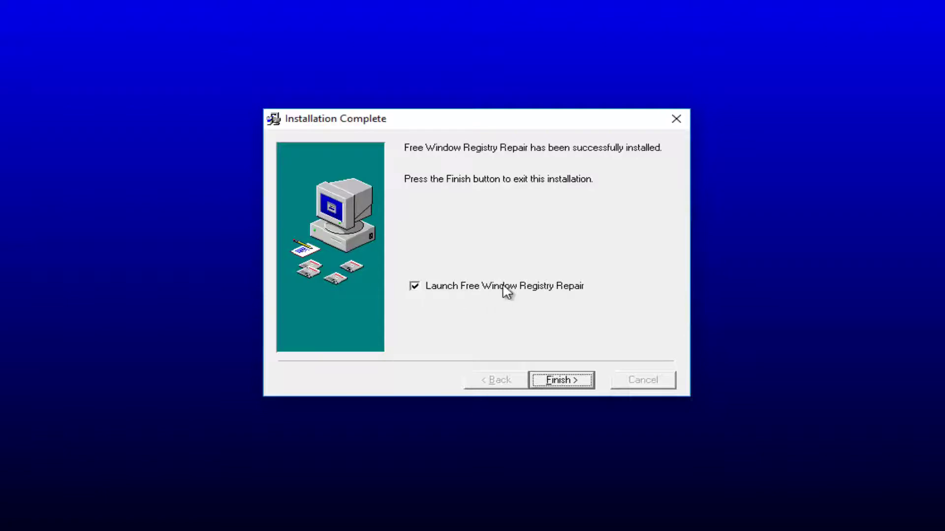
{"action": "left_click", "coordinate": [561, 381]}
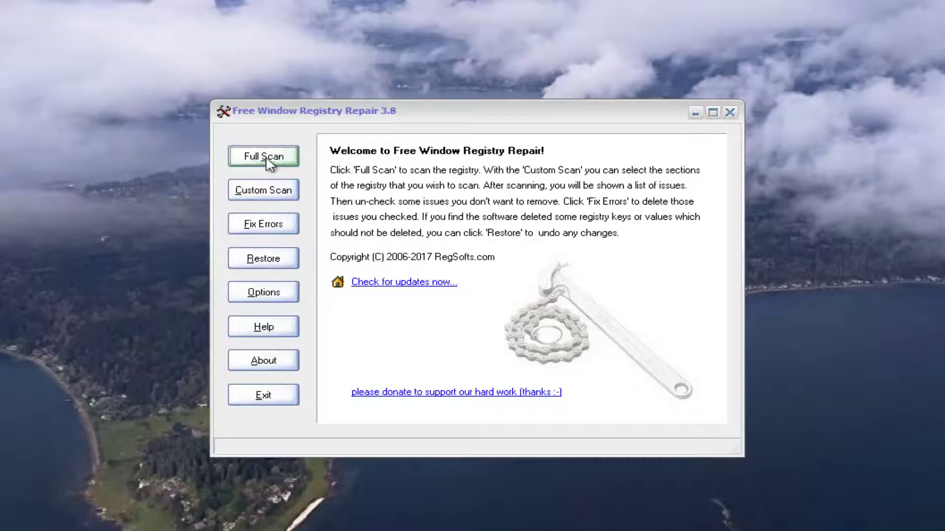
- Fix all errors found by a full registry scan and close the repair program
{"action": "left_click", "coordinate": [254, 162]}
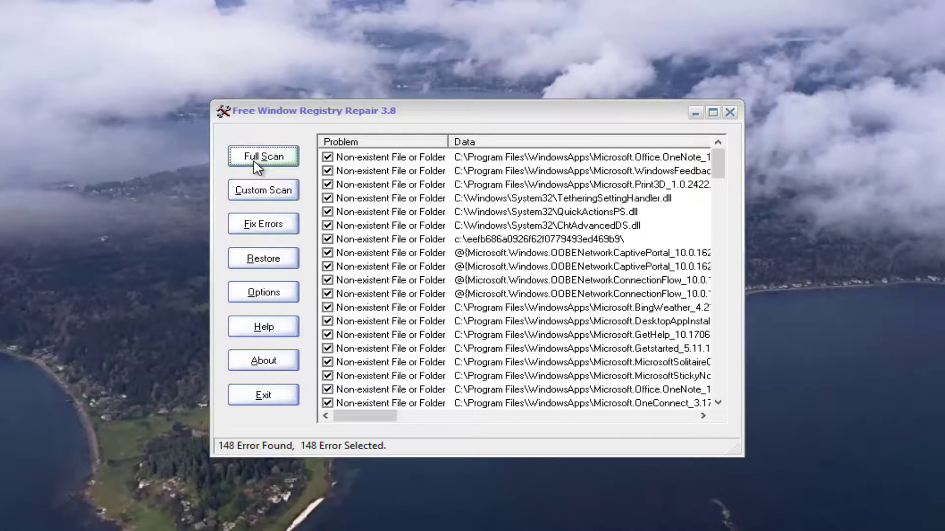
{"action": "left_click", "coordinate": [259, 227]}
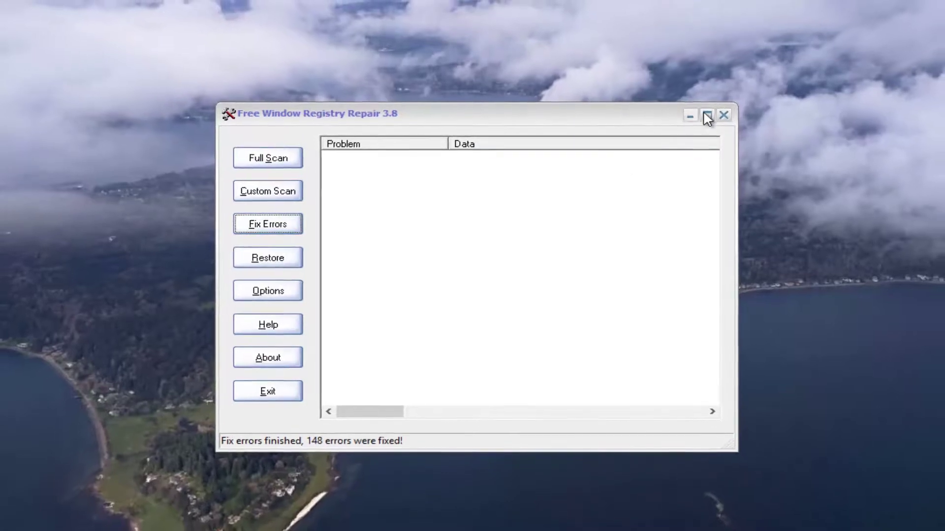
{"action": "left_click", "coordinate": [718, 118]}
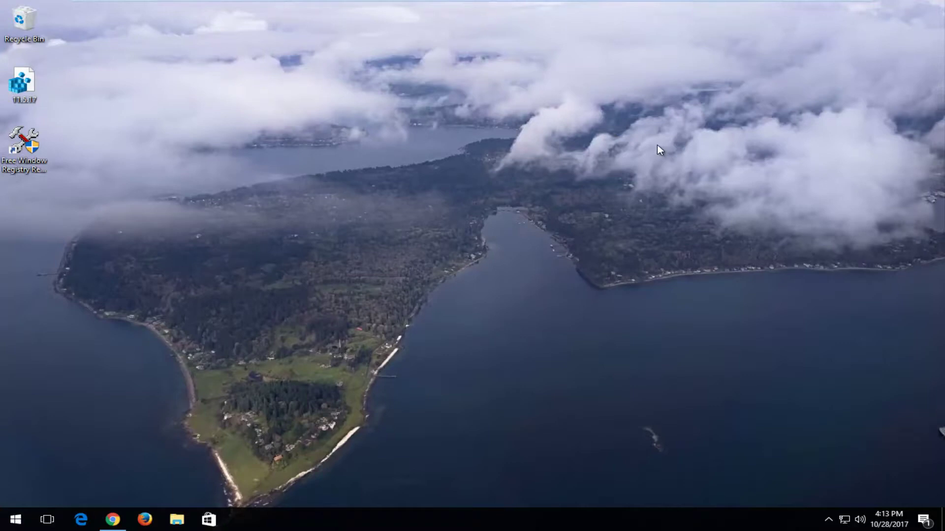
{"action": "left_click", "coordinate": [25, 147]}
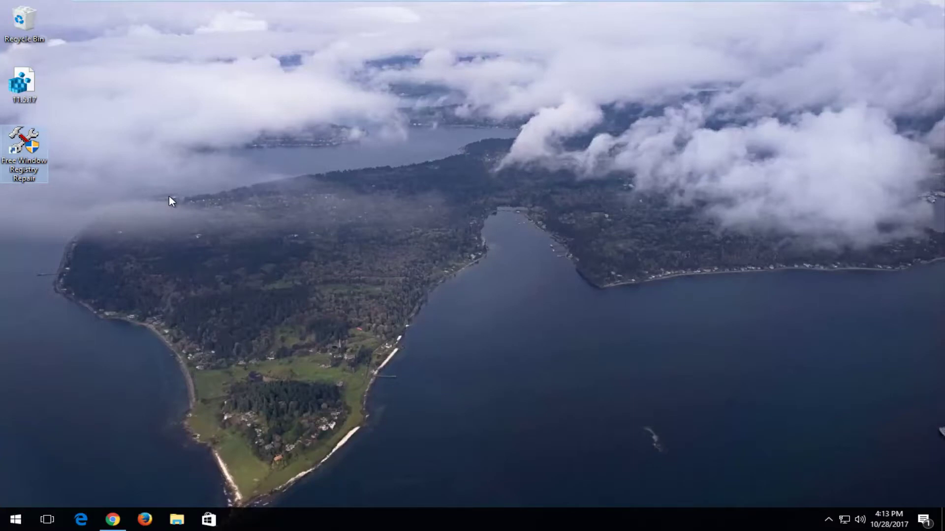
{"action": "left_click", "coordinate": [829, 519]}
{"action": "left_click", "coordinate": [450, 302]}
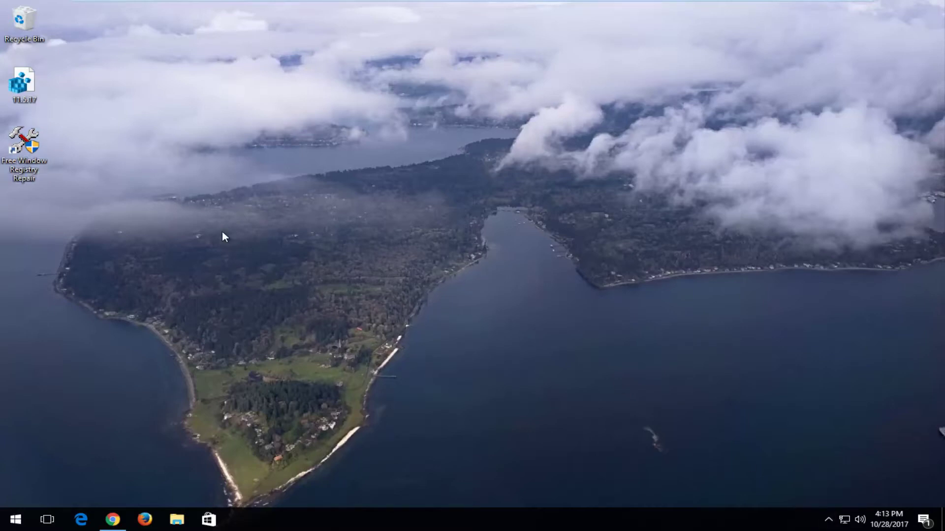